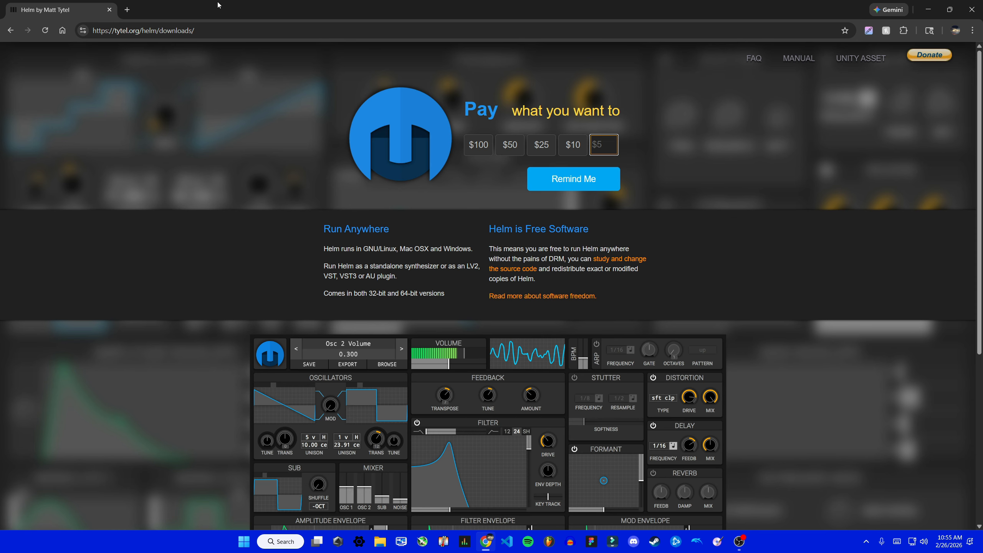
- Download Helm through the Remind Me option and launch the Helm_64bit_v0_9_0_r.msi installer
left_click(602, 179)
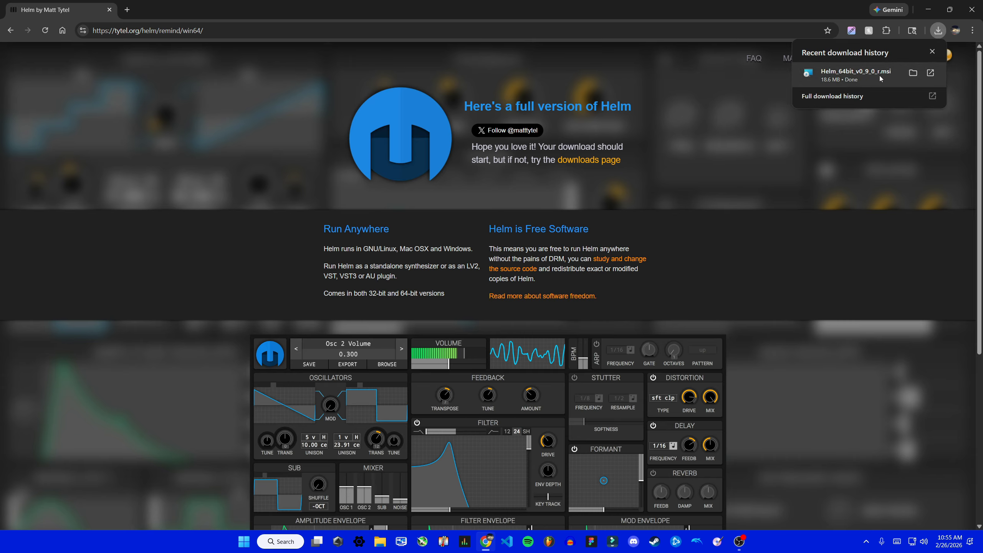
left_click(879, 75)
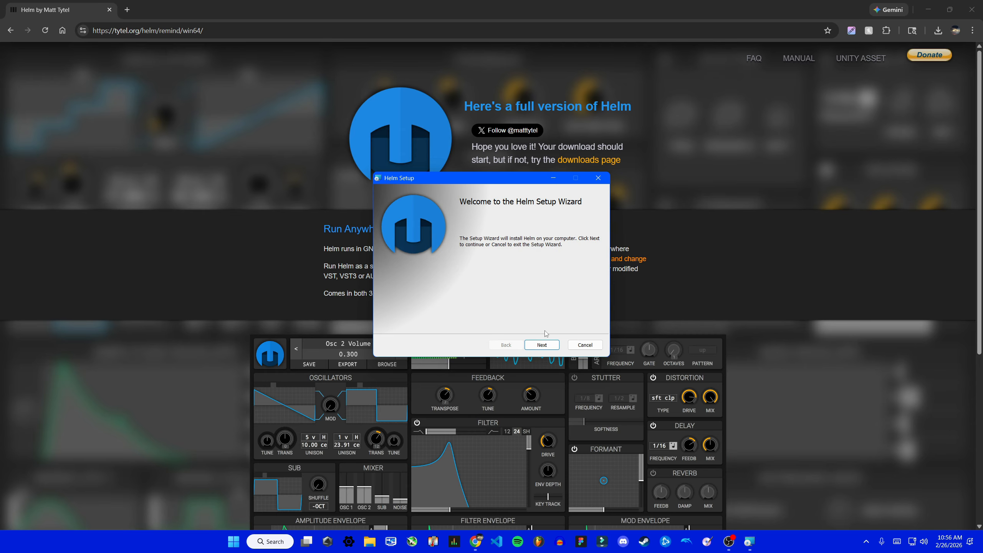
- Accept the license agreement, install Helm to C:\Program Files\Helm\, and finish the setup wizard
left_click(542, 344)
left_click(417, 323)
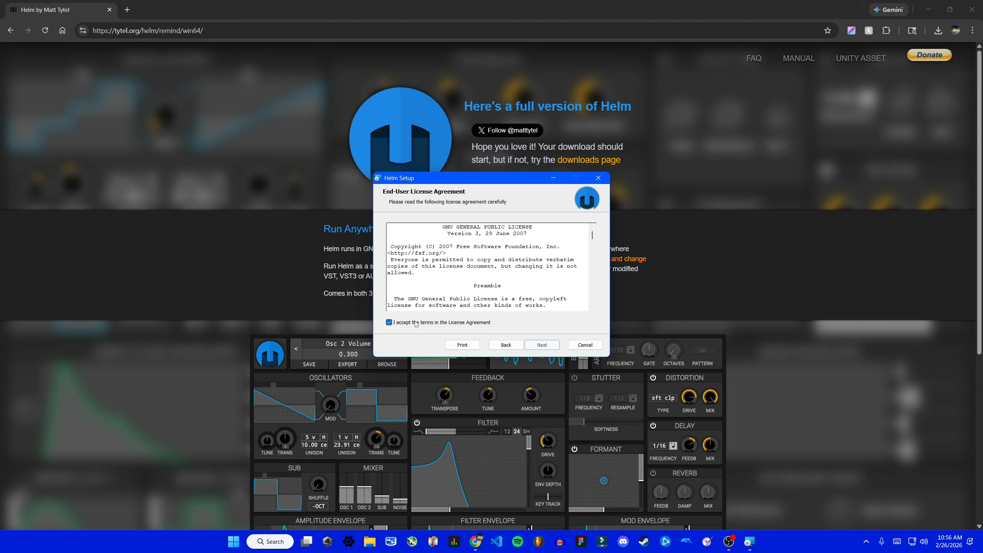
left_click(542, 344)
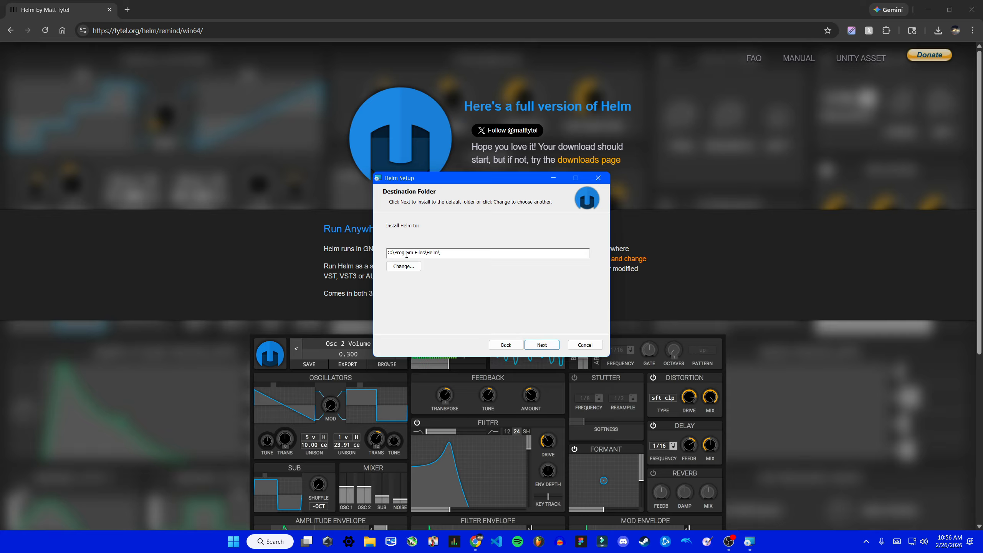
left_click(553, 349)
left_click(555, 348)
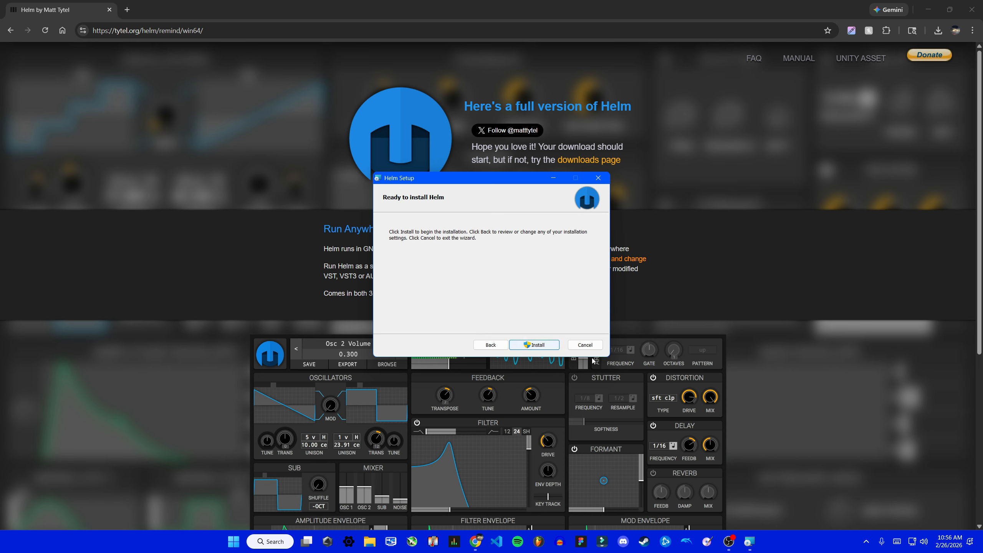
left_click(546, 343)
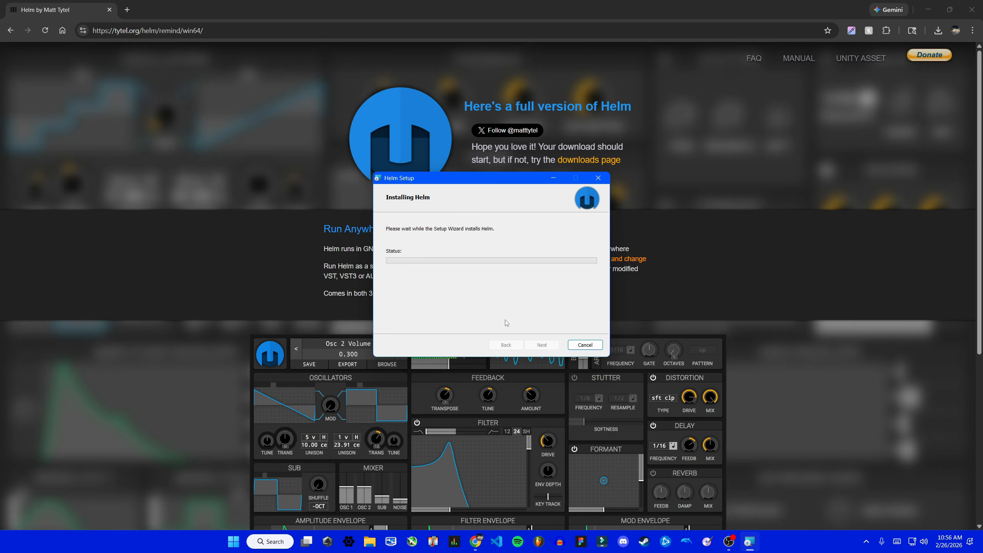
left_click(468, 347)
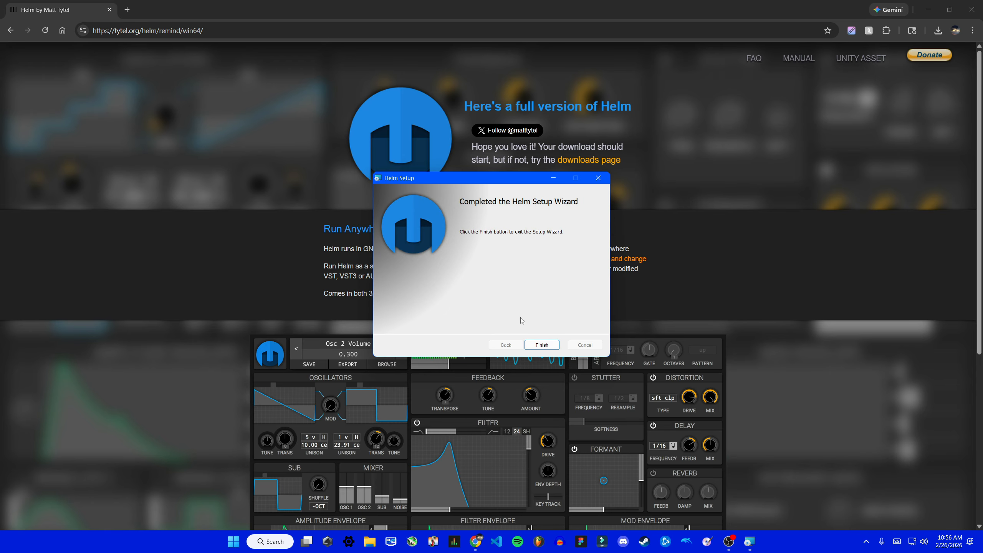
left_click(554, 347)
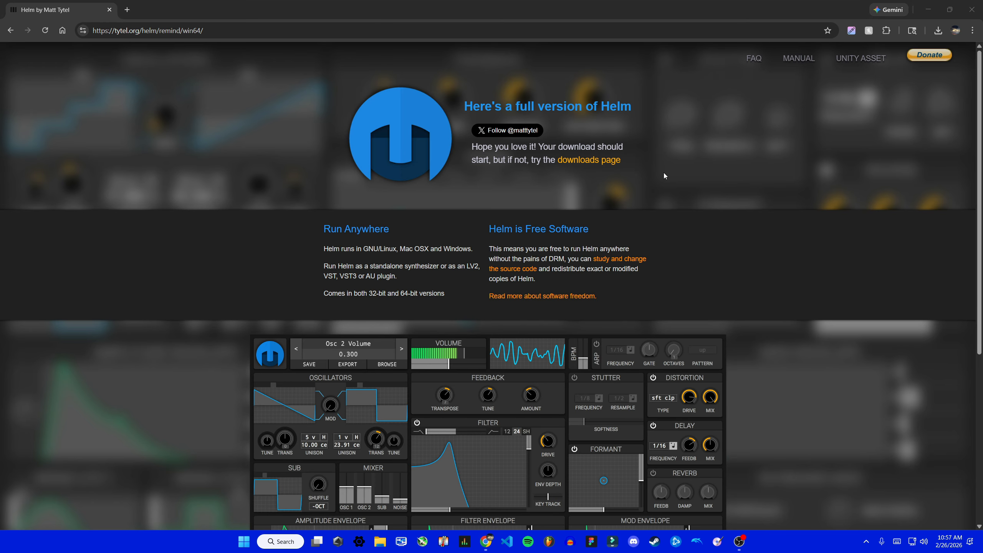
- Switch to FL Studio, move the channel rack to the middle of the playlist, and open the plugin manager
left_click(548, 541)
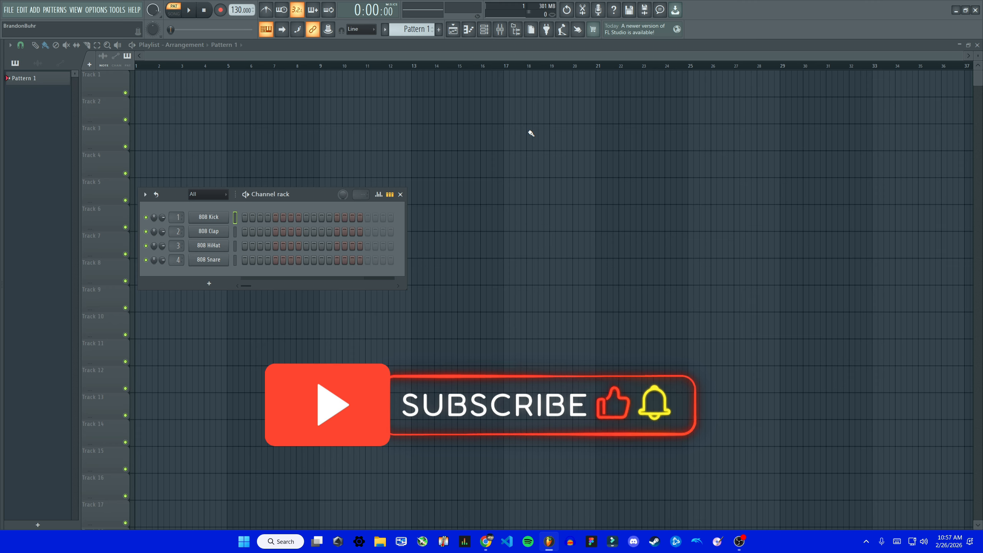
left_click_drag(308, 194, 488, 102)
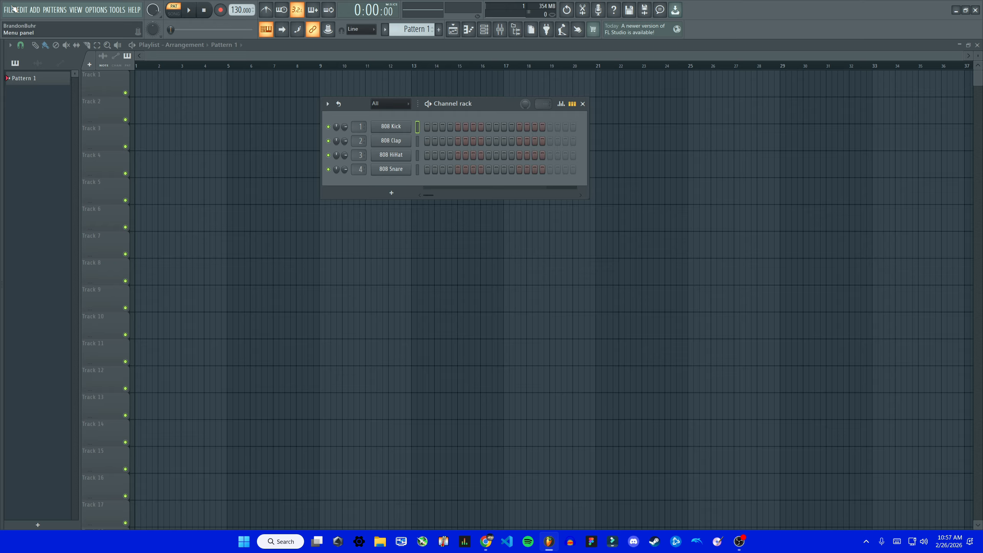
left_click(95, 11)
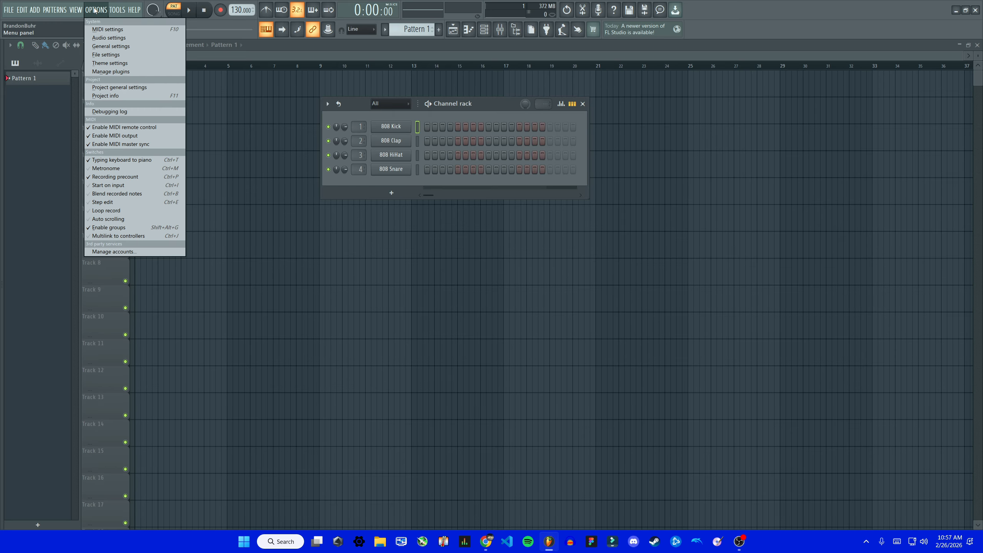
mouse_move(33, 10)
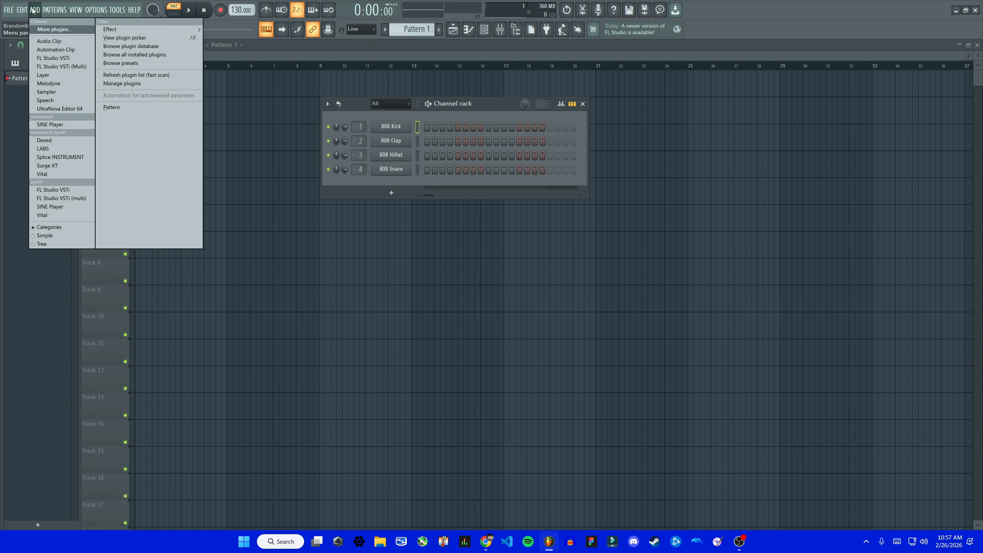
left_click(151, 82)
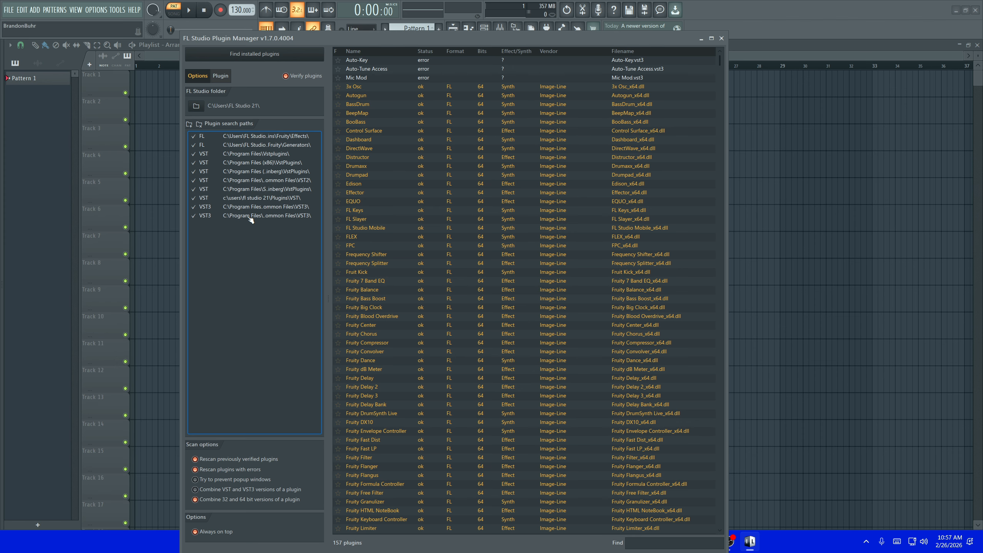
- Scan for installed plugins with verification on, quitting the expired-license dialogs of the Auto-Tune plugins
left_click(293, 55)
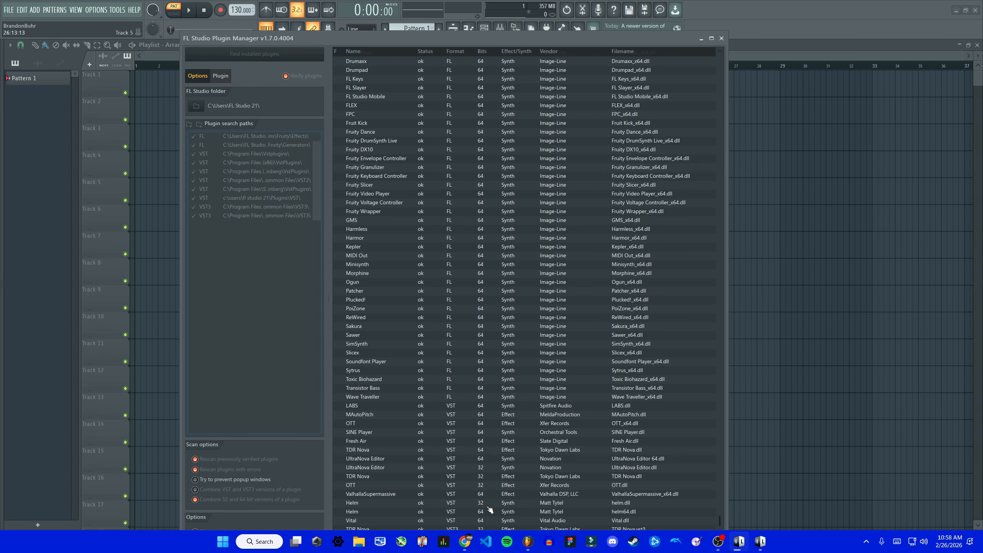
left_click(583, 348)
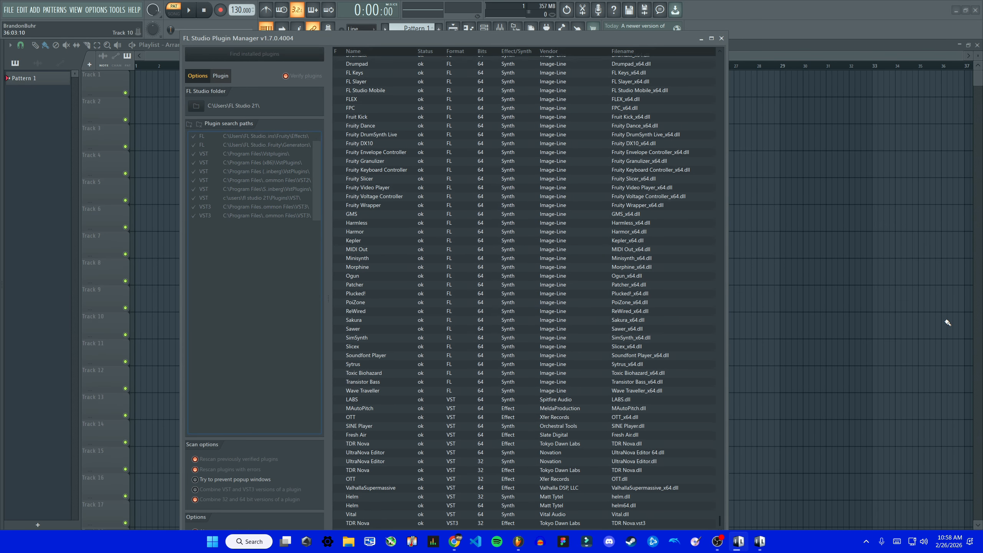
left_click(582, 348)
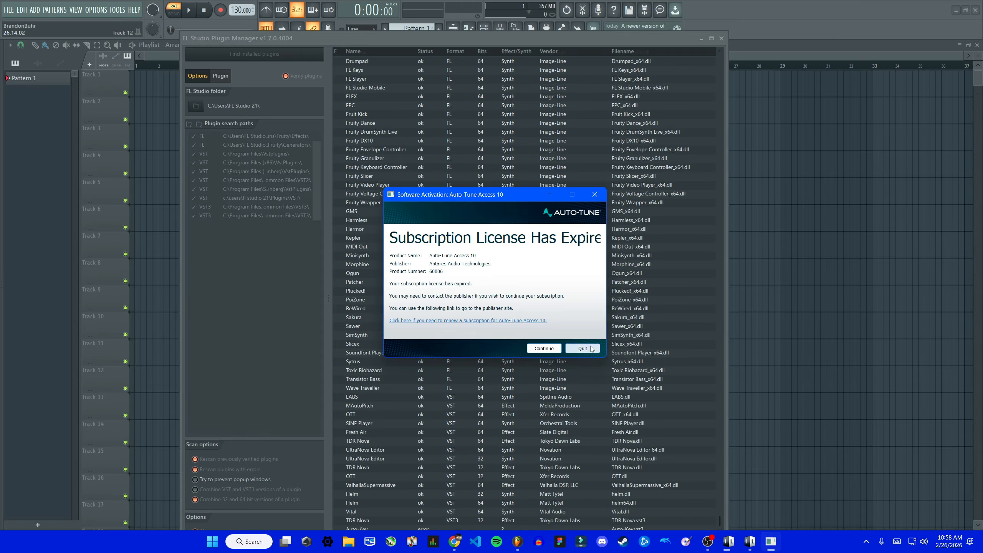
left_click(902, 374)
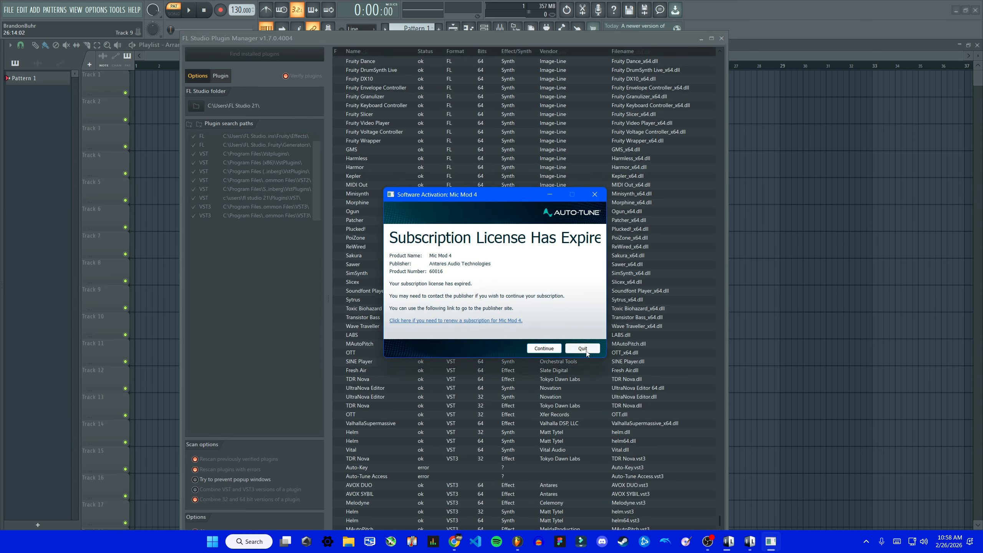
left_click(582, 351)
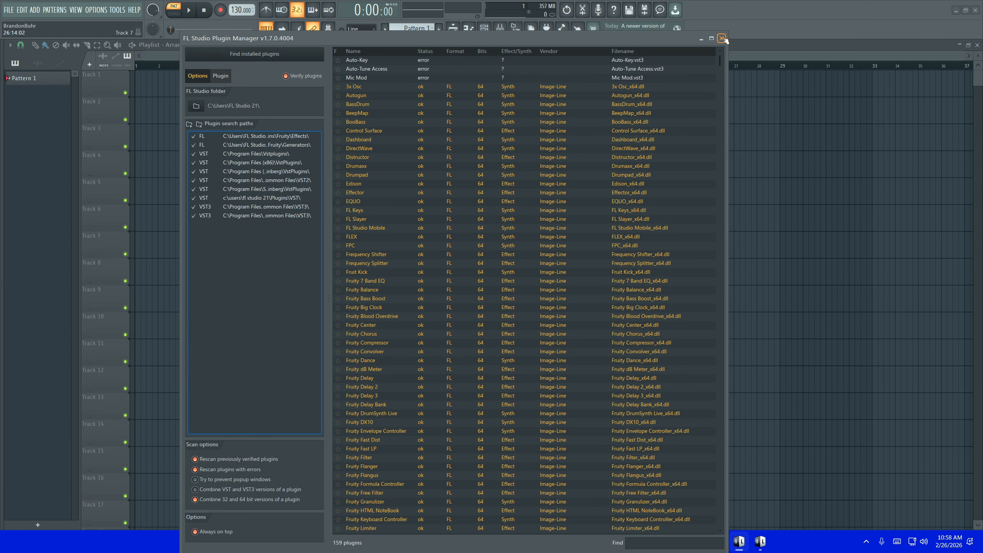
- Mark the VST version of Helm (helm.dll) as a favorite and close the plugin manager
scroll(494, 422, "down", 20)
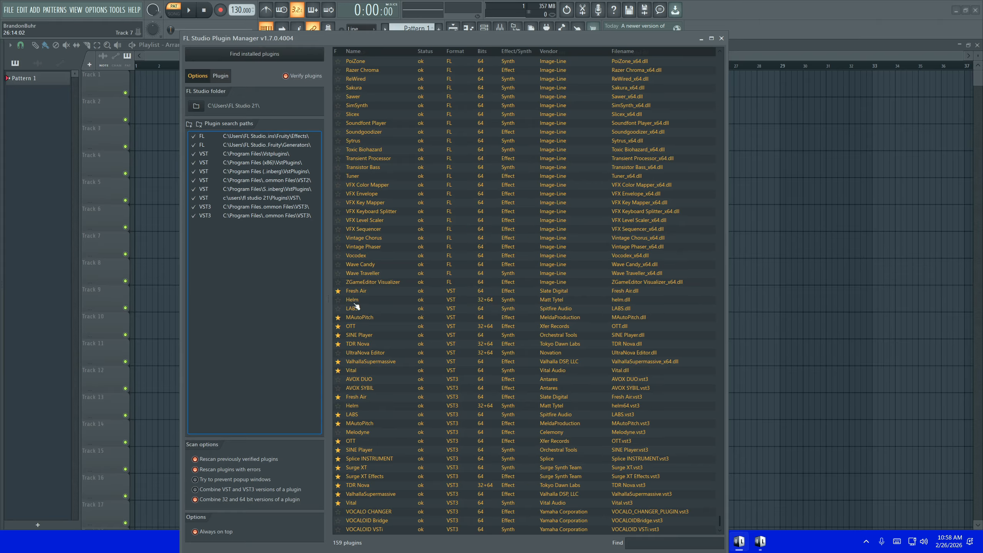
left_click(339, 301)
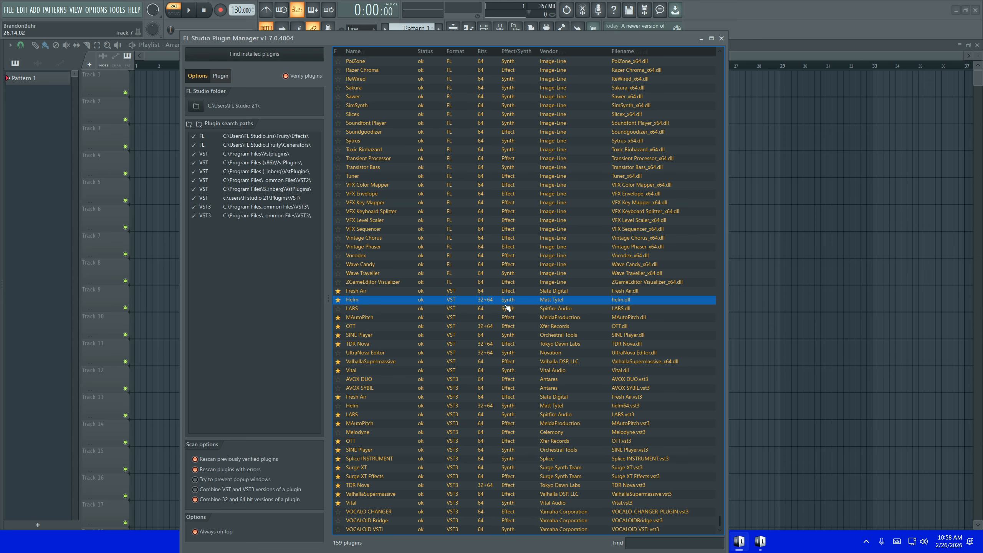
left_click(721, 38)
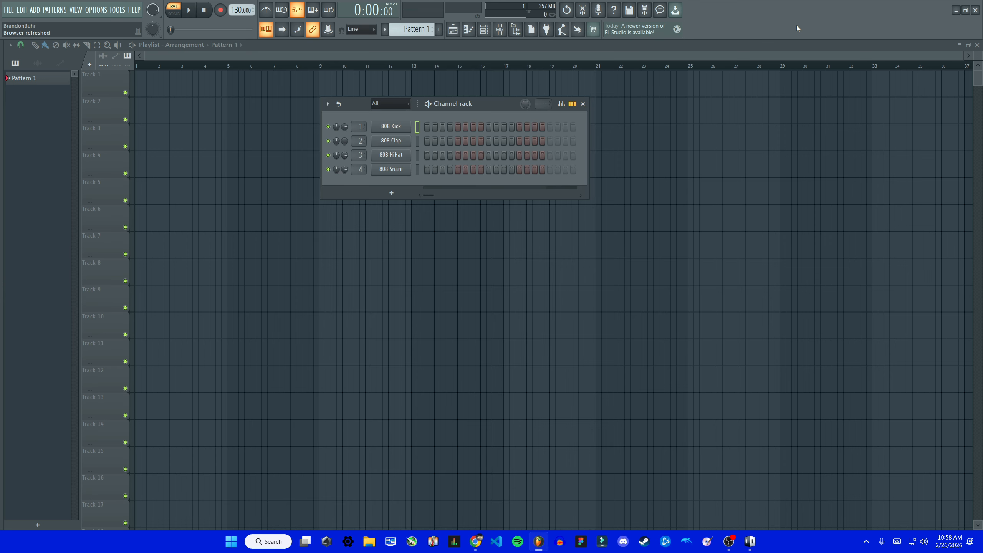
- Examine the Helm VST and VST3 entries in the full list of generator plugins, then close the list
left_click_drag(490, 105, 481, 151)
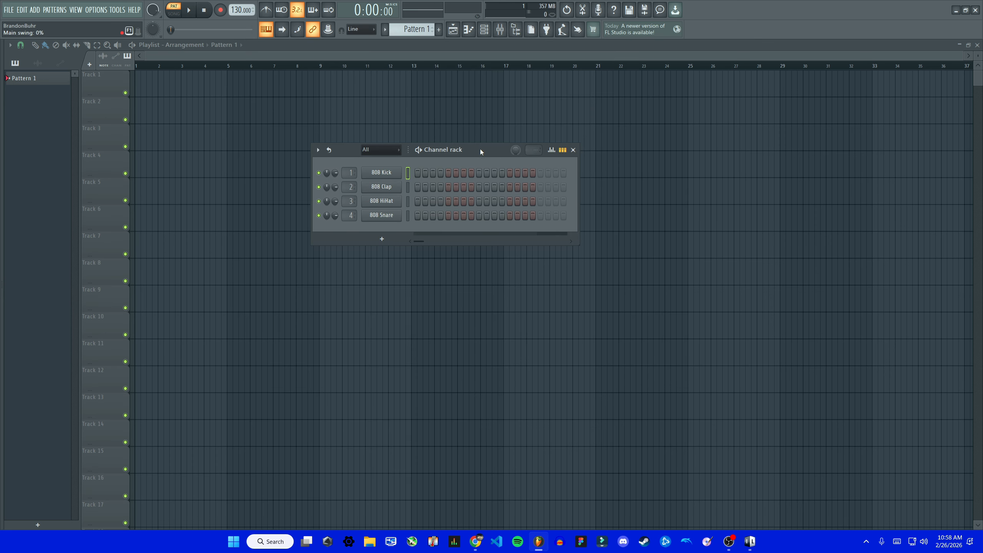
left_click(381, 239)
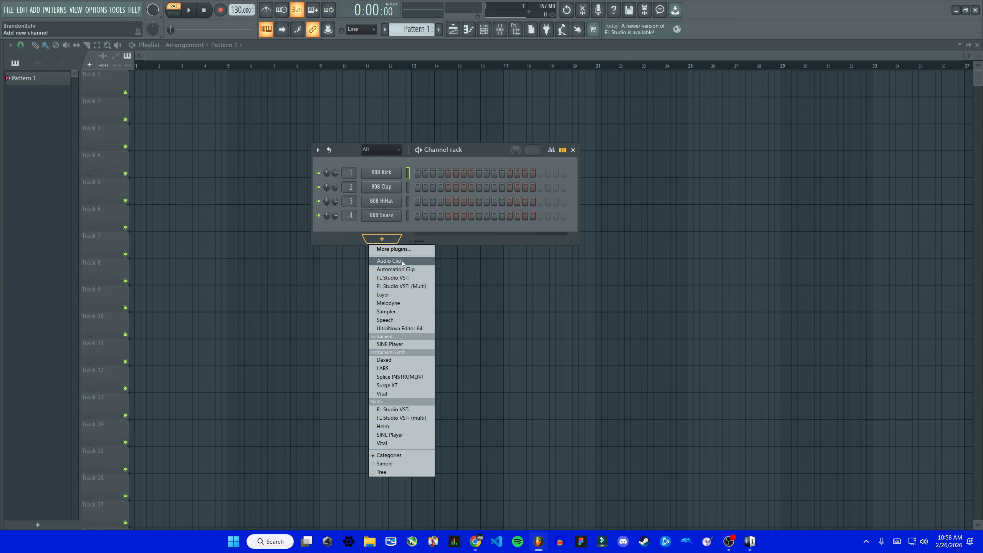
left_click(412, 249)
scroll(456, 445, "down", 3)
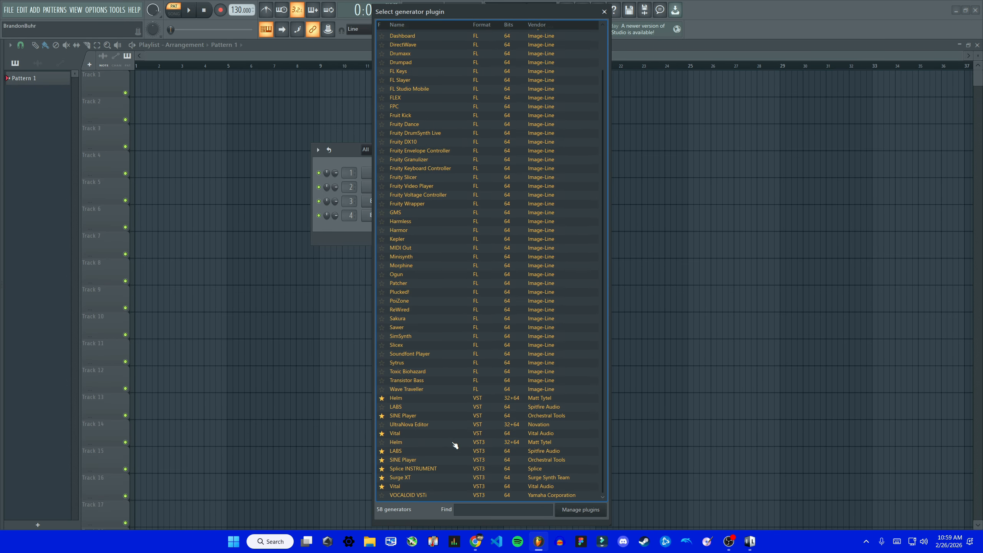
left_click(383, 444)
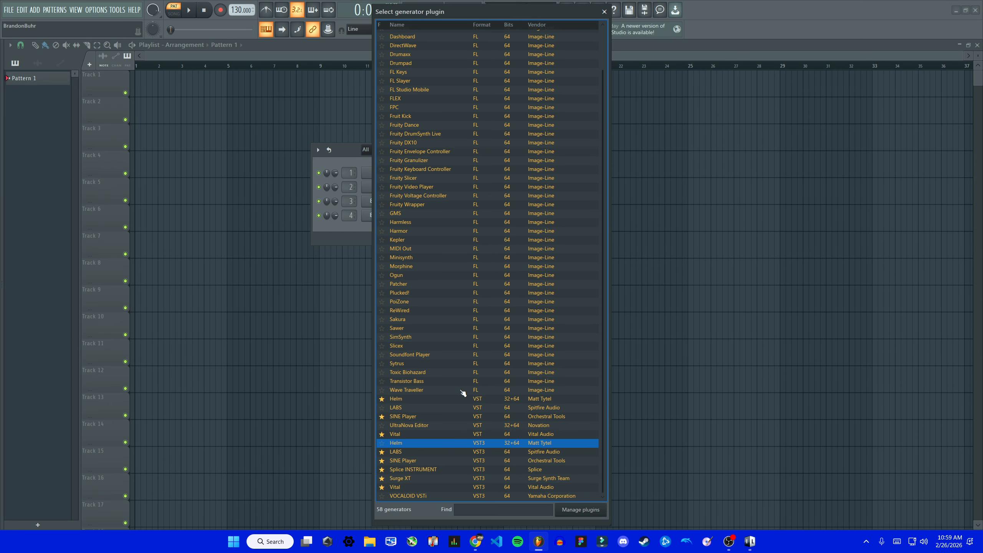
left_click(603, 11)
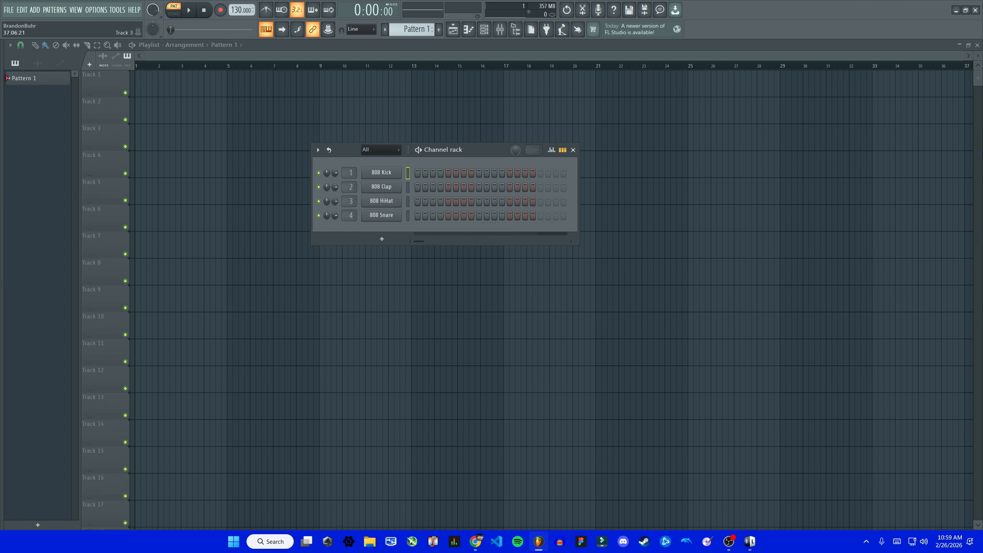
- Add the favorited Helm synth as a new channel and move its window to the middle of the workspace
left_click(387, 238)
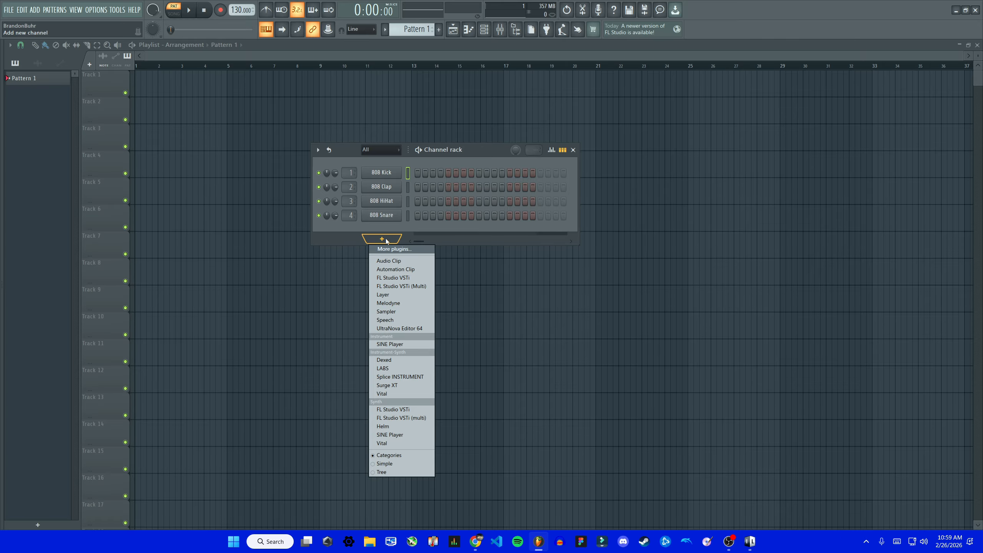
left_click(394, 425)
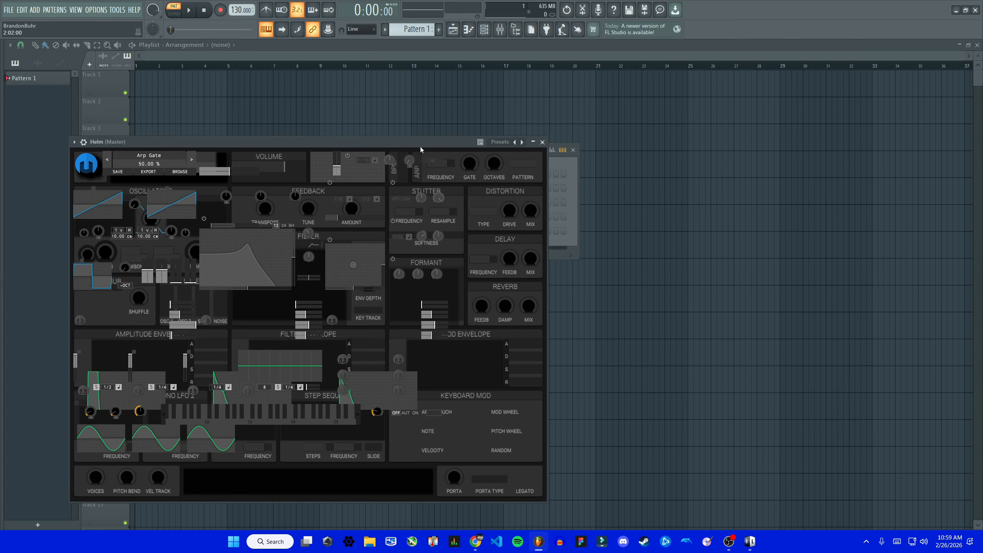
left_click_drag(420, 146, 583, 142)
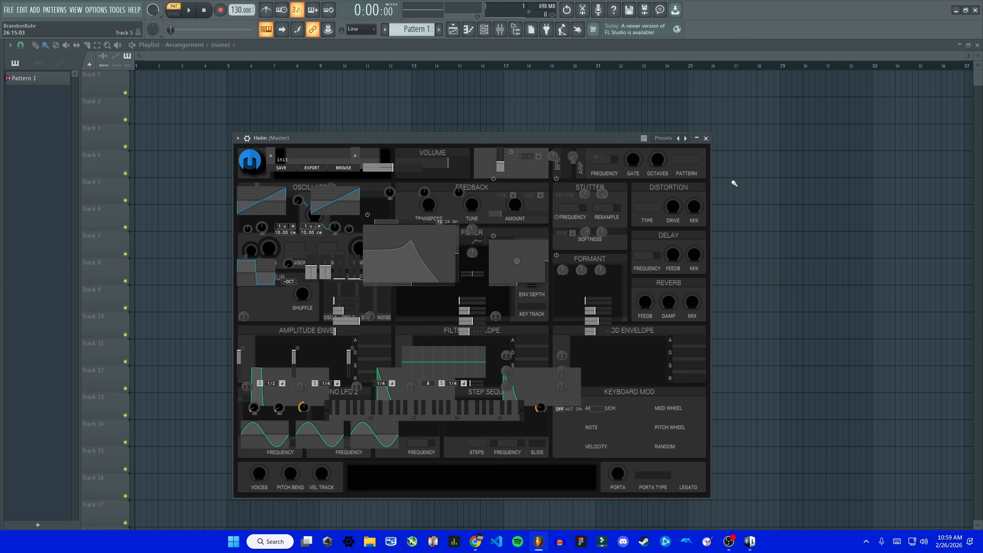
- Test the Helm synth's sound by playing a few notes with the typing keyboard
key("d")
key("d")
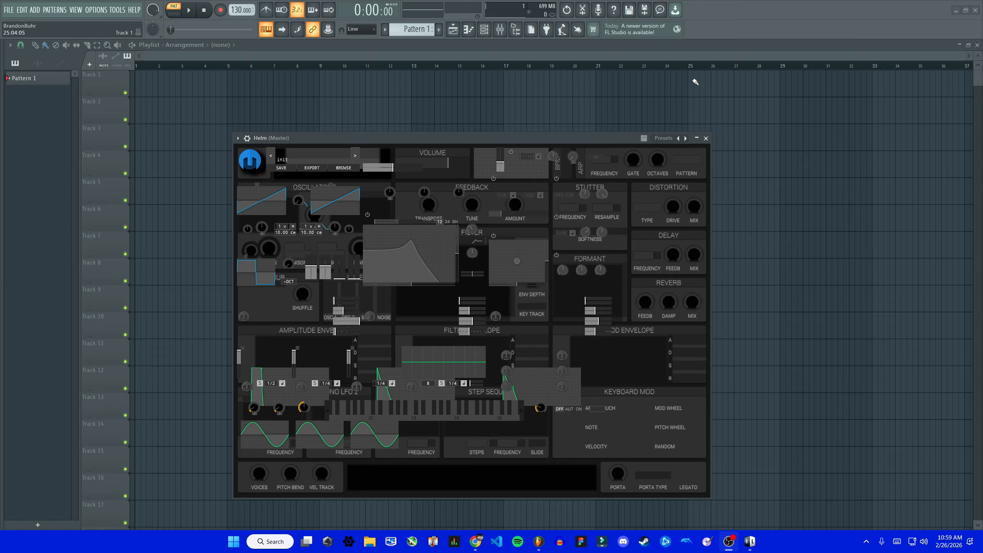
left_click(496, 139)
key("c")
key("s")
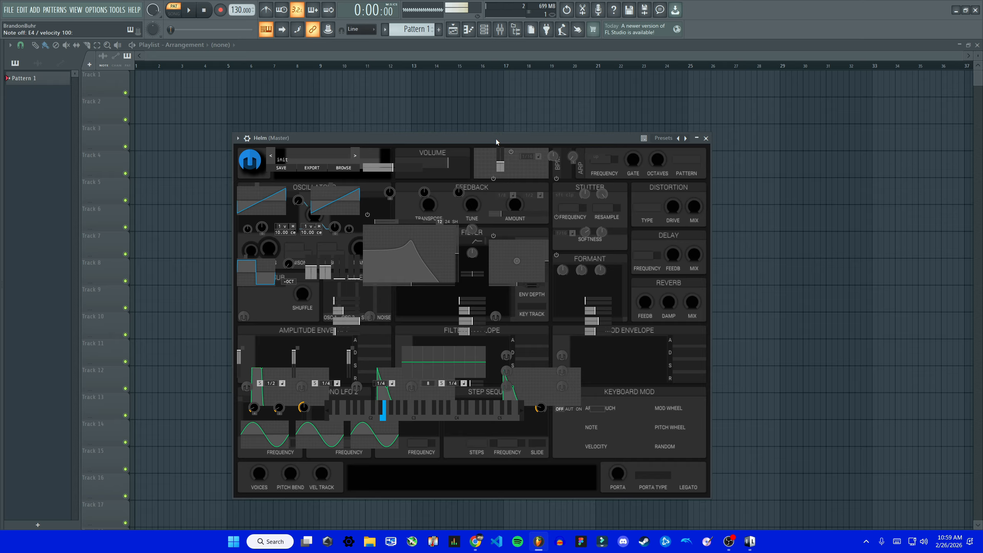
key("c")
key("b")
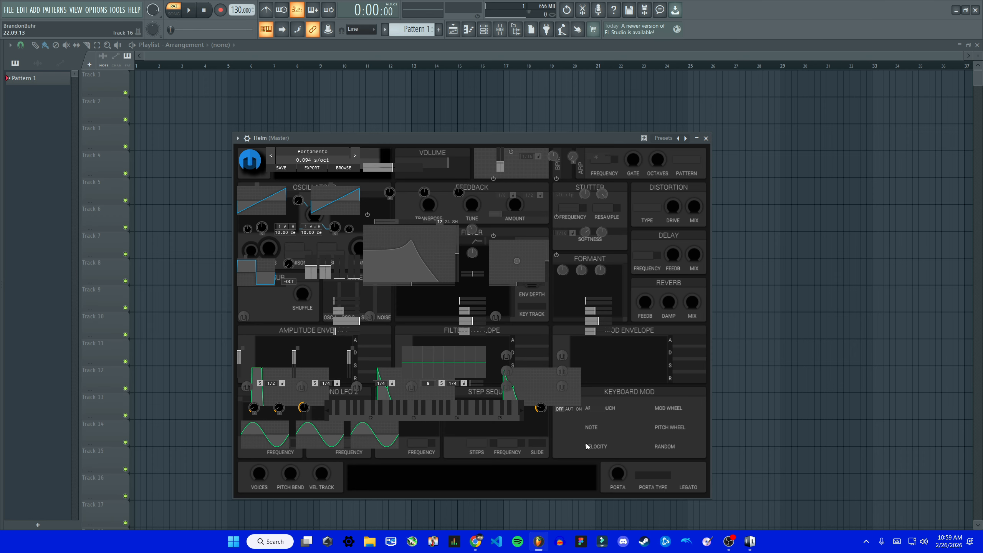
- Enlarge the Helm window, move it higher in the workspace, and show the channel rack over it
left_click_drag(710, 498, 788, 524)
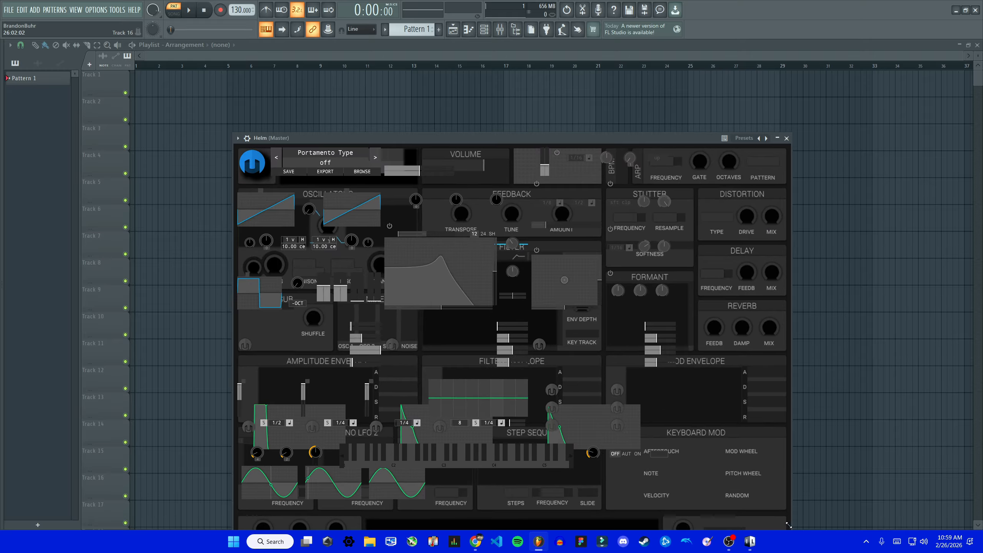
left_click_drag(574, 139, 525, 75)
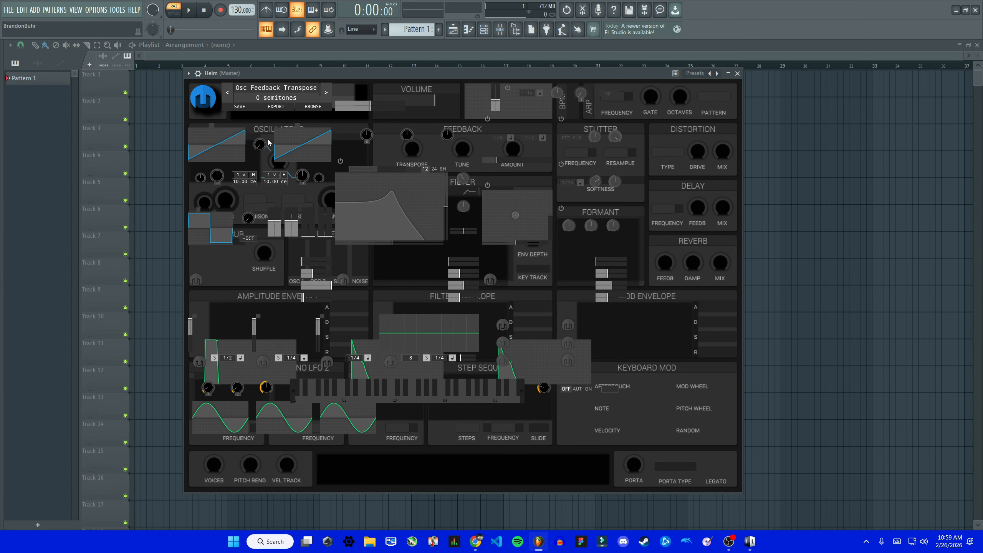
left_click(484, 35)
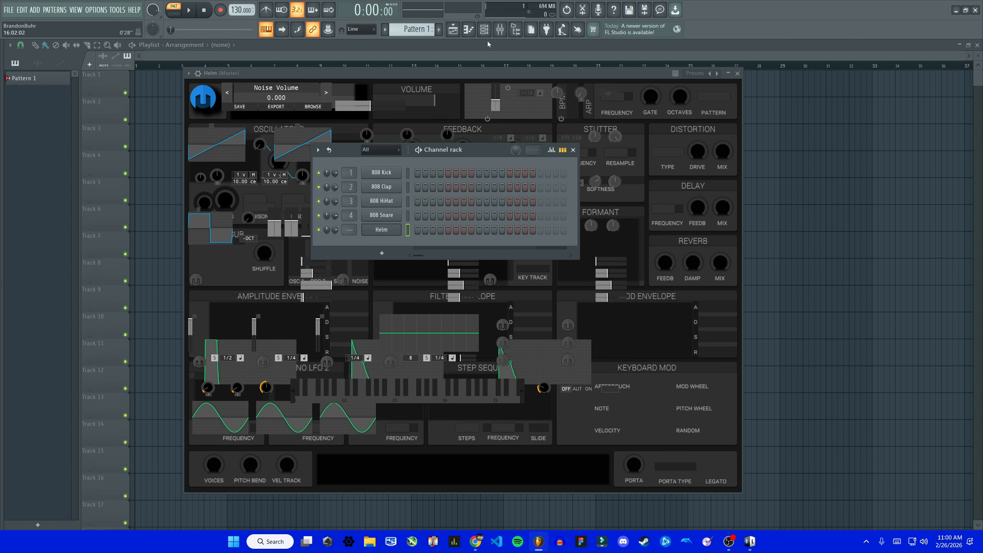
- Open the piano roll and choose Helm as its target channel
left_click(469, 29)
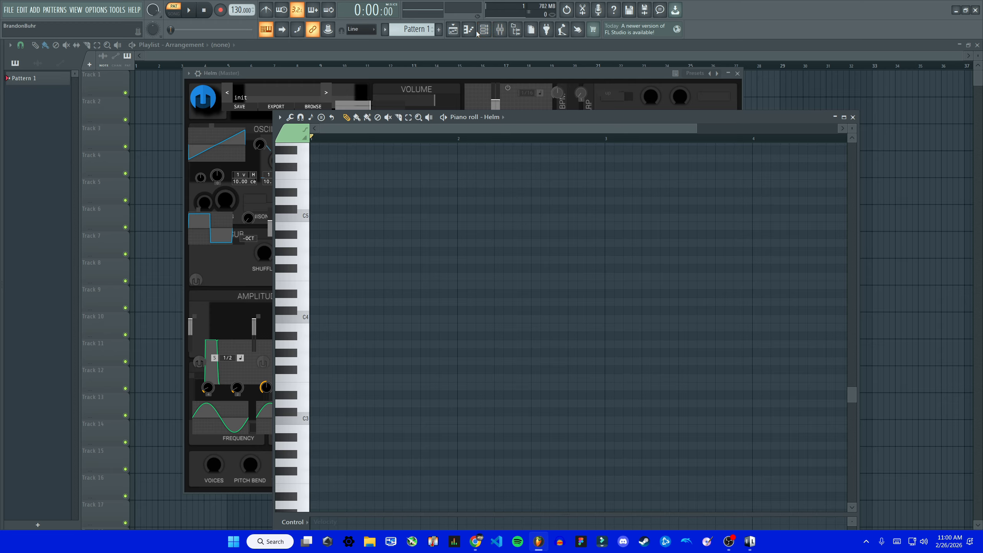
left_click(491, 120)
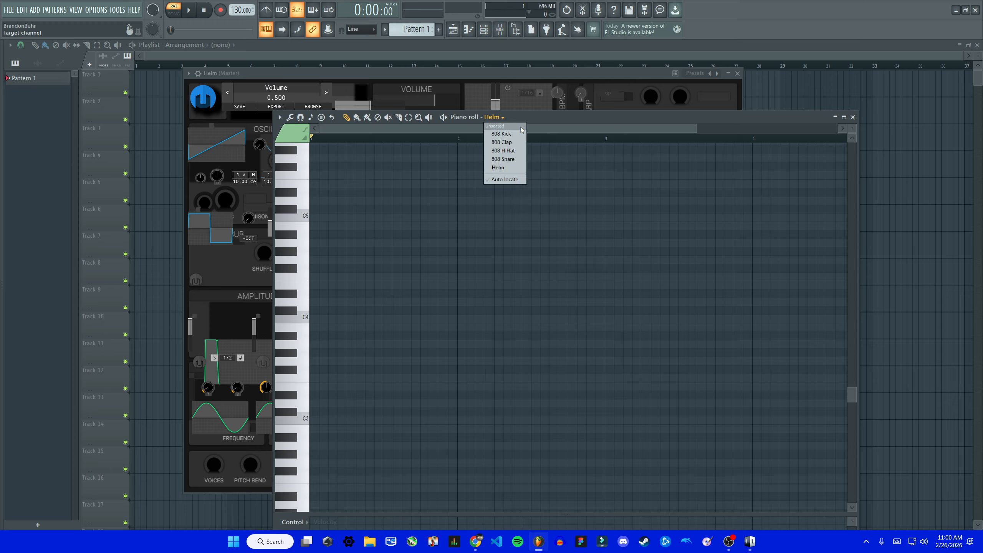
left_click(503, 168)
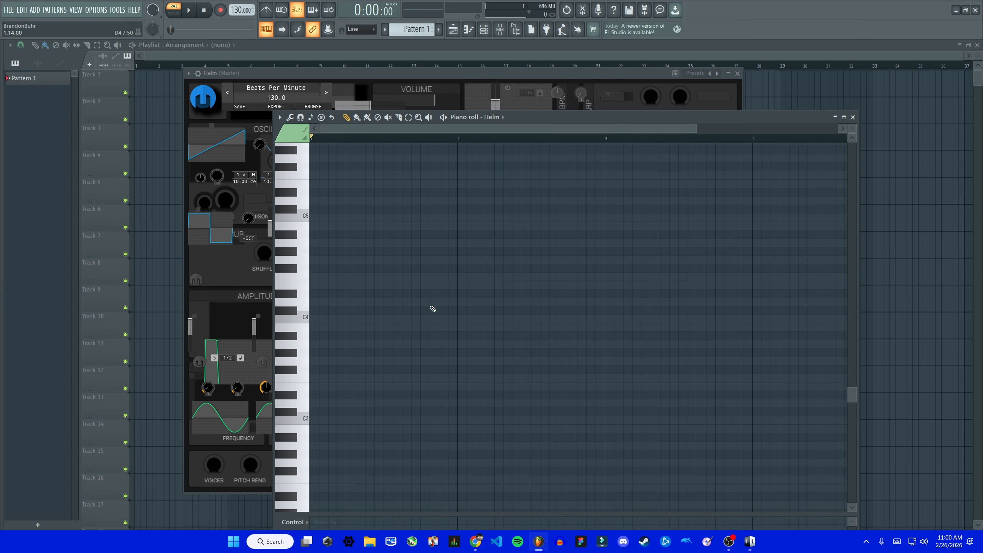
- Audition the C keys across several octaves, from C5 down to C2, on the piano roll's keyboard
left_click(306, 318)
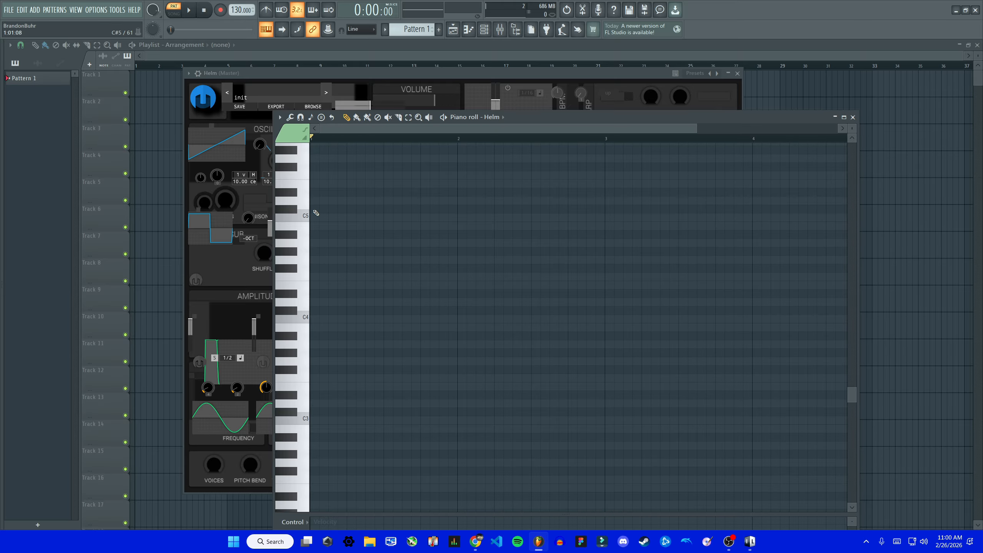
left_click(302, 217)
scroll(310, 406, "down", 3)
left_click(305, 419)
left_click(306, 318)
- Reposition the piano roll window and draw four ascending Helm notes in bar 1, one per beat: A2, A#2, C3 and C#3
left_click_drag(523, 119, 428, 90)
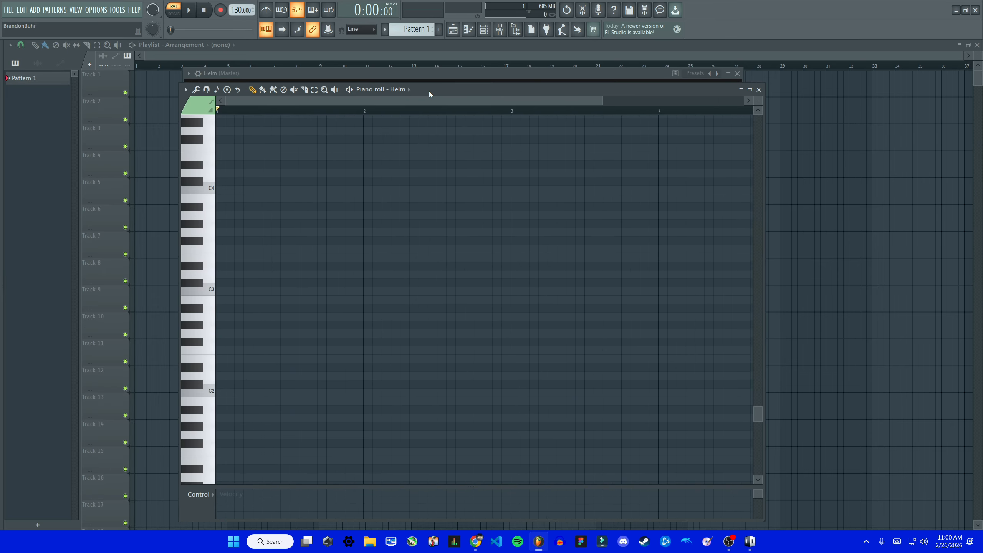
left_click(218, 317)
left_click(256, 308)
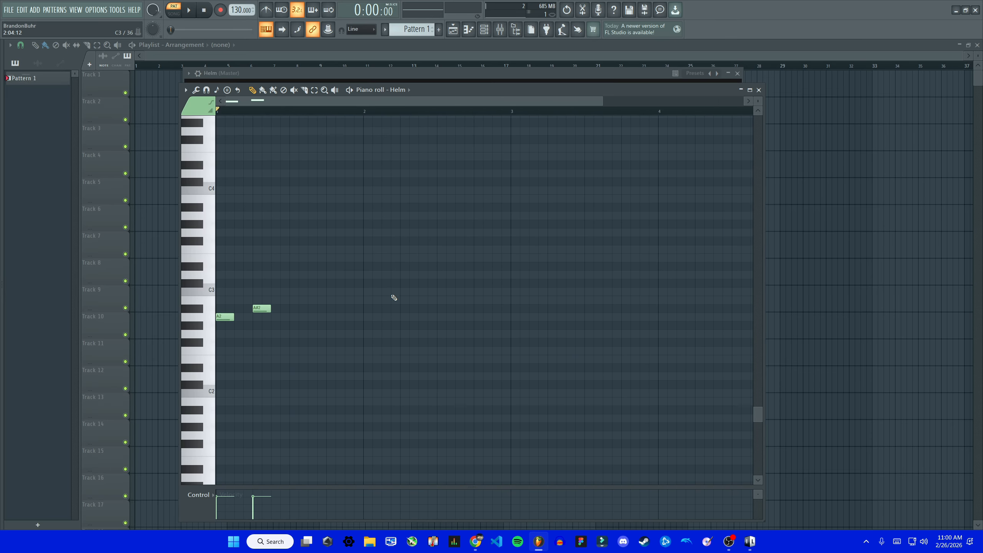
left_click(293, 291)
left_click(329, 283)
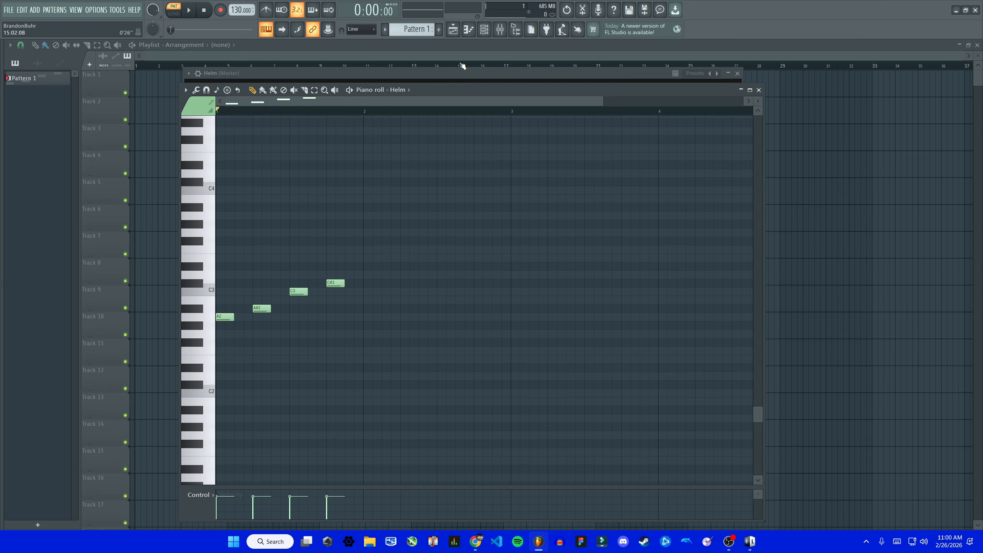
- Place a Pattern 1 clip at the start of Track 1 in the playlist, play it briefly and stop
left_click(463, 50)
left_click(139, 88)
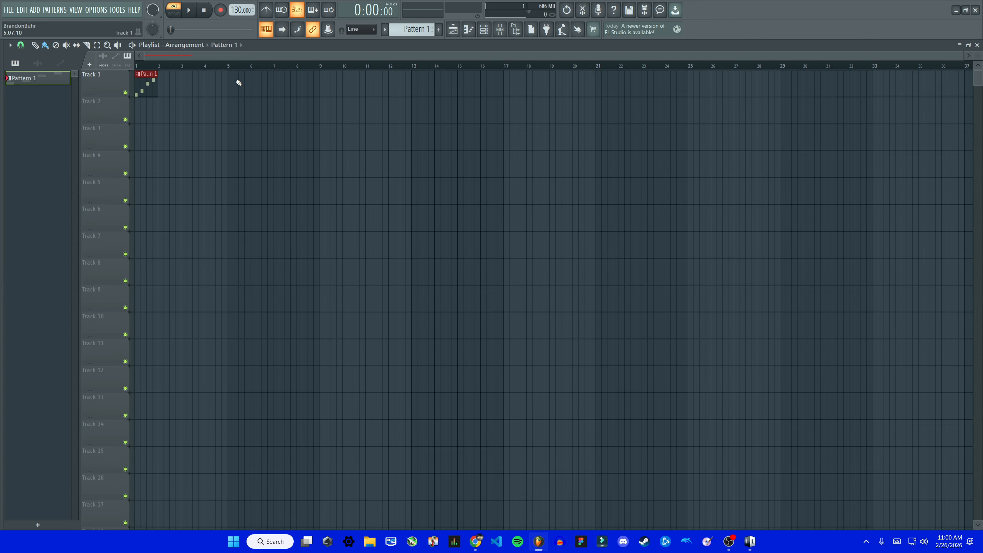
key("space")
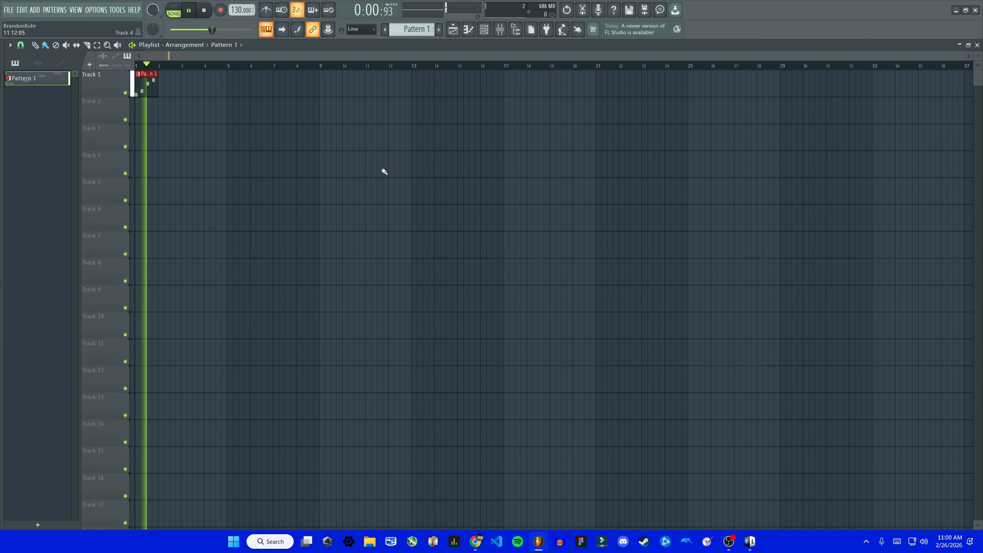
key("space")
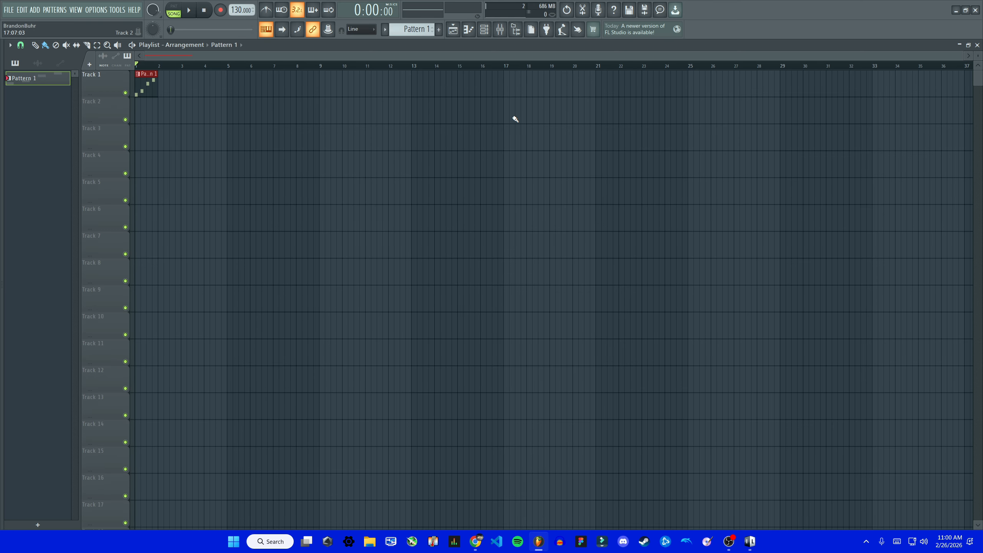
- Show the mixer and the channel rack, and reopen the Helm plugin window from its channel
left_click(500, 29)
left_click(486, 33)
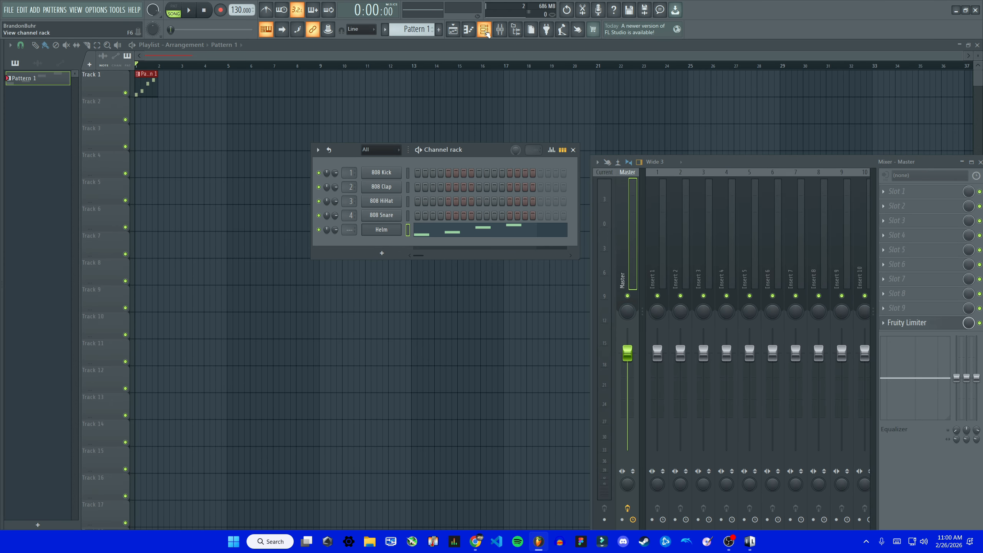
left_click(386, 227)
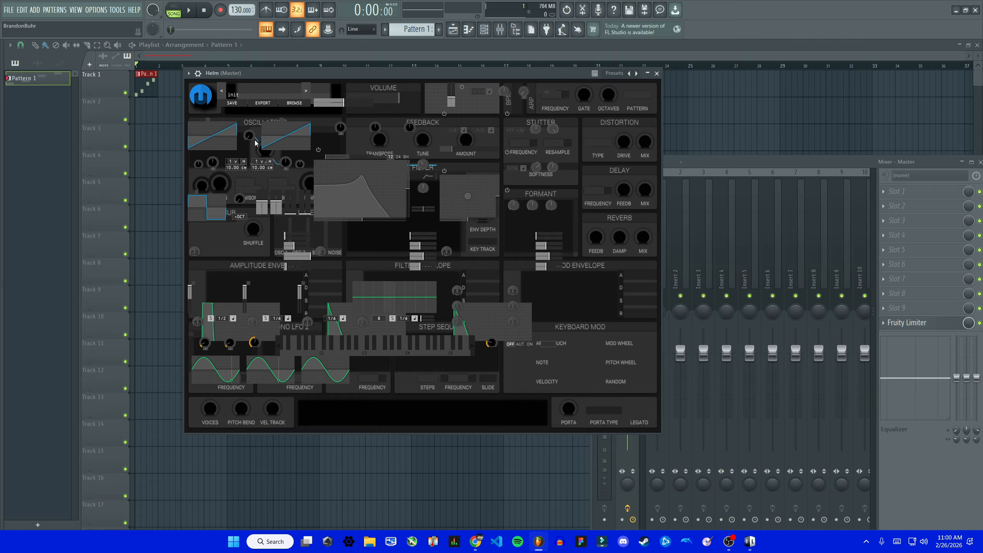
- Try out different waveforms on Helm's first oscillator, including 3 step, 3 pyramid and a sine shape
left_click(212, 167)
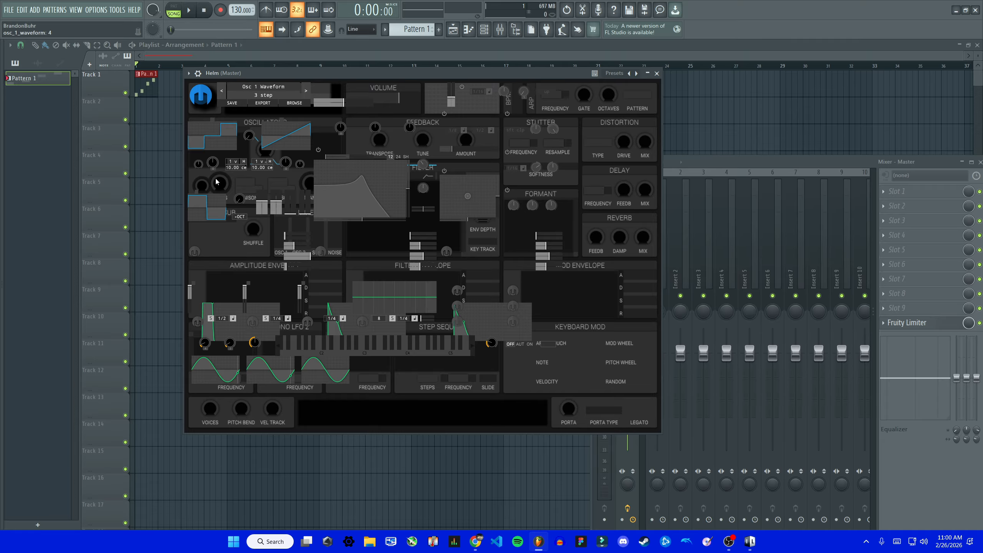
left_click(217, 165)
left_click(216, 161)
left_click(216, 161)
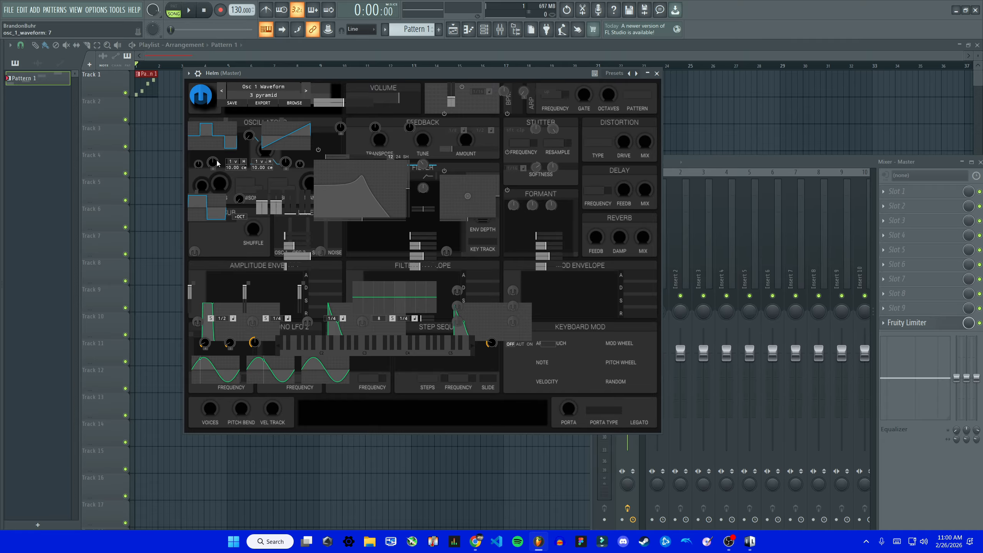
left_click(216, 161)
left_click(216, 161)
left_click(217, 147)
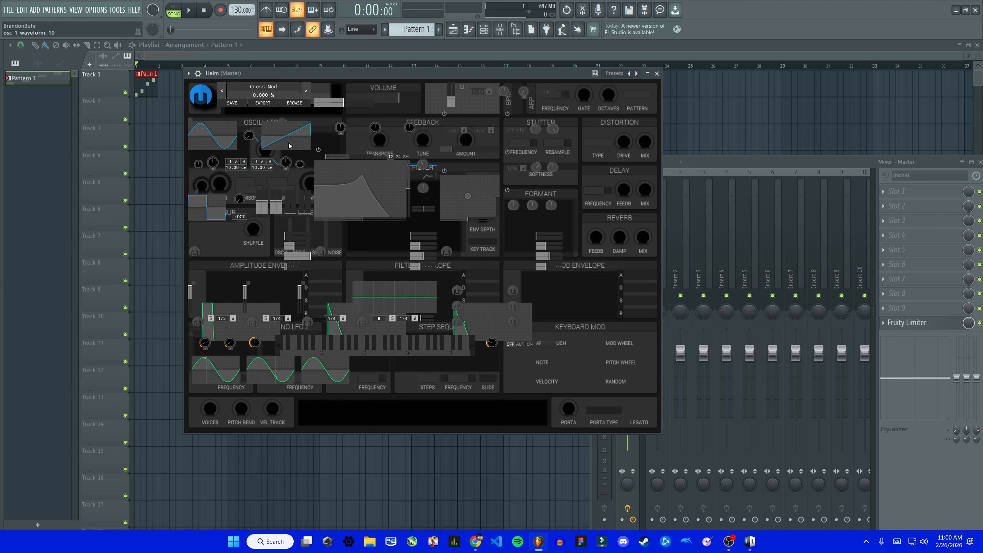
left_click(211, 139)
left_click(210, 138)
left_click(210, 139)
left_click(210, 141)
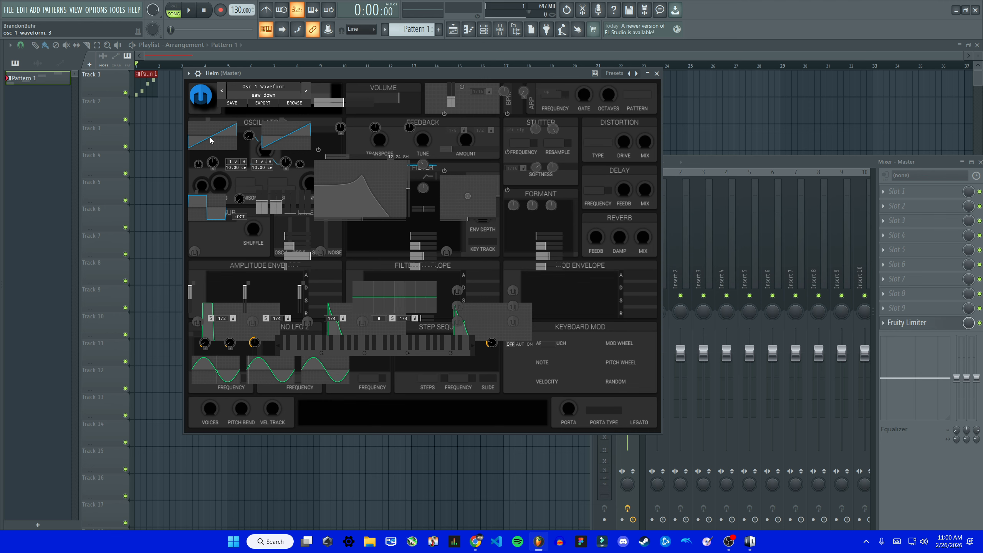
- Change oscillator 2 to a rising staircase waveform and oscillator 1 to a falling saw shape
left_click(286, 138)
left_click(286, 137)
left_click(227, 136)
left_click(228, 136)
left_click(211, 134)
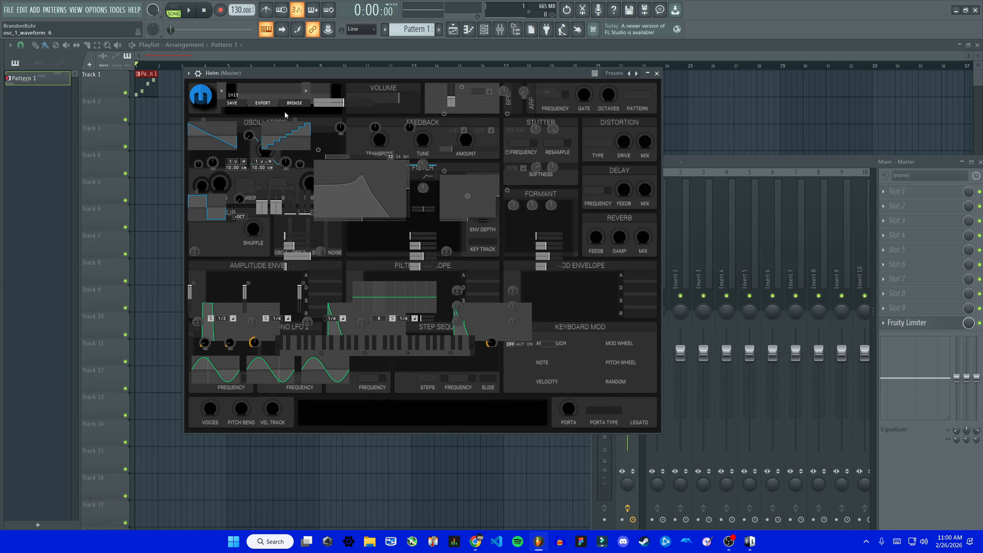
- Play several notes with the typing keyboard to hear Helm with the changed oscillator waveforms
key("d")
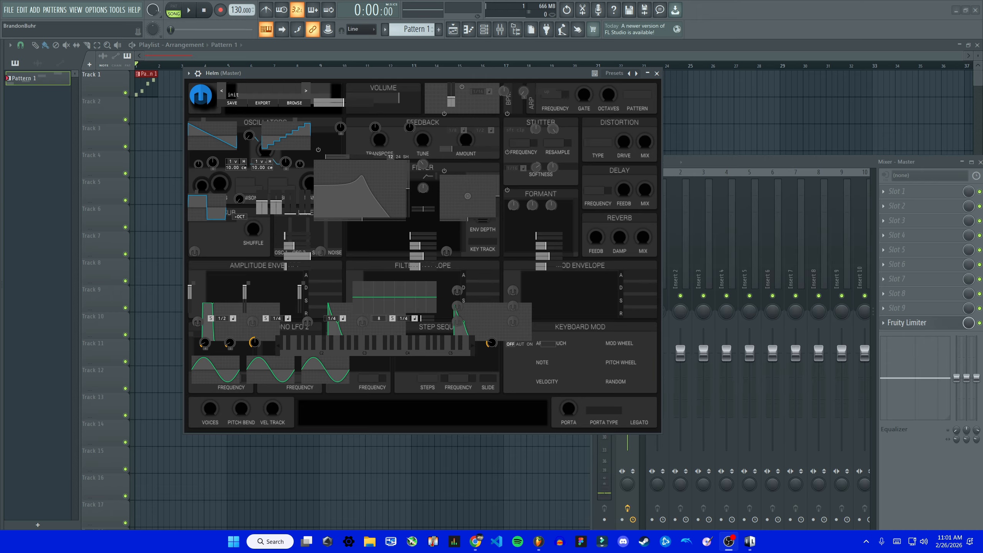
left_click(509, 73)
key("d")
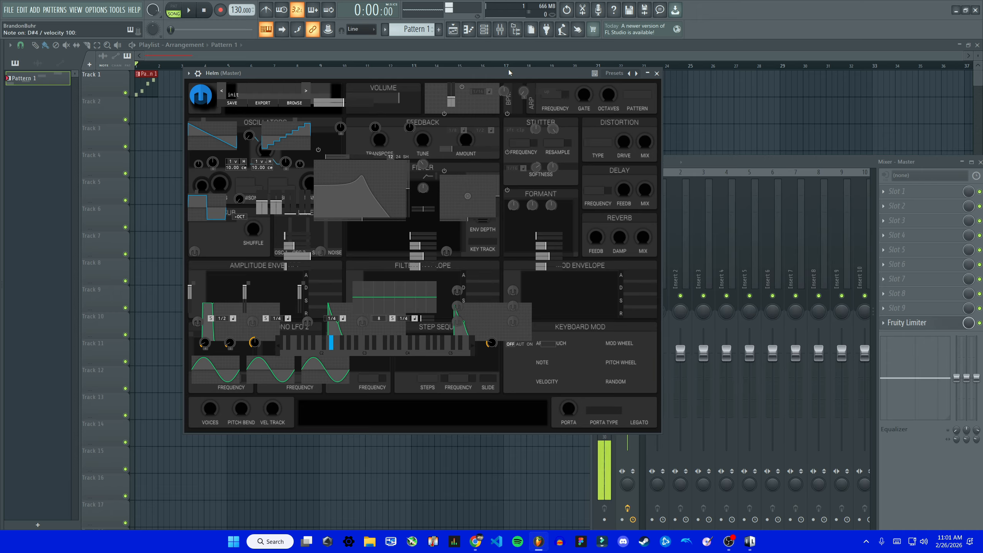
key("g")
key("z")
- Set oscillator 2's waveform to 3 pyramid and move the Helm window so the mixer's master track is uncovered
left_click(287, 141)
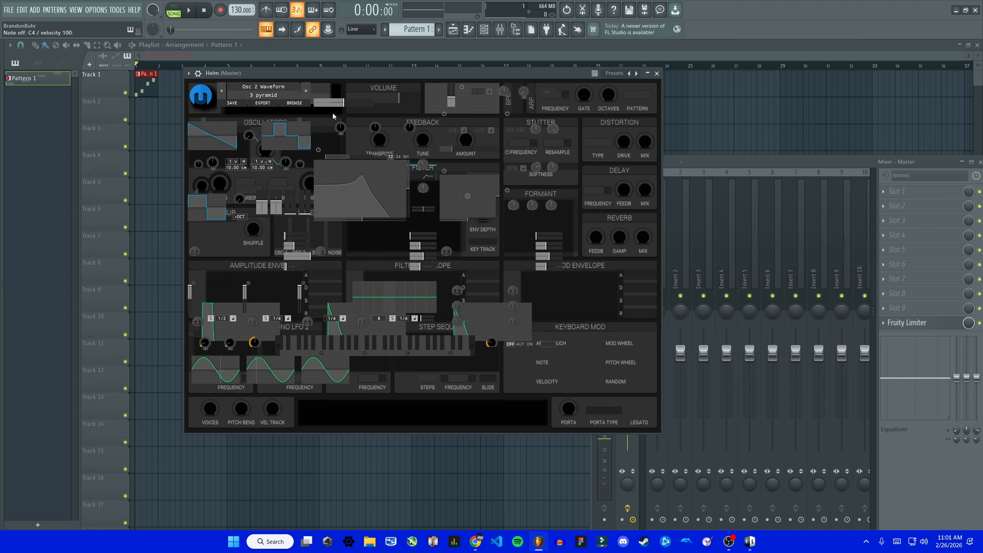
left_click_drag(440, 74, 383, 98)
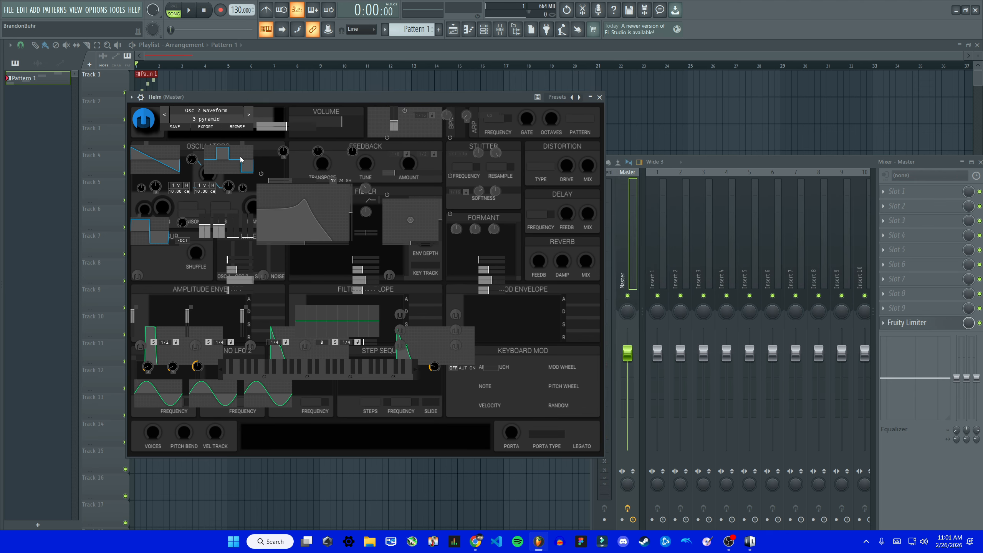